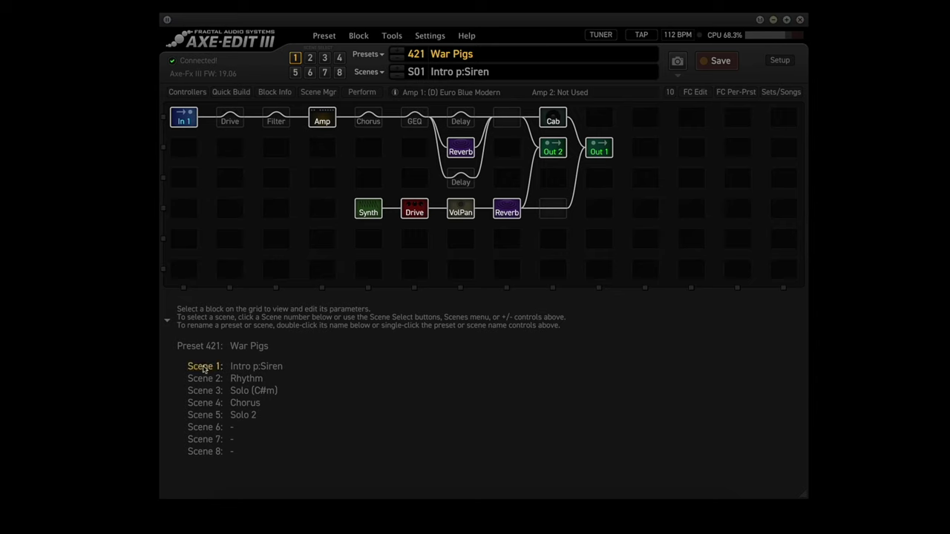
key(Down)
key(Down)
key(Down)
key(Down)
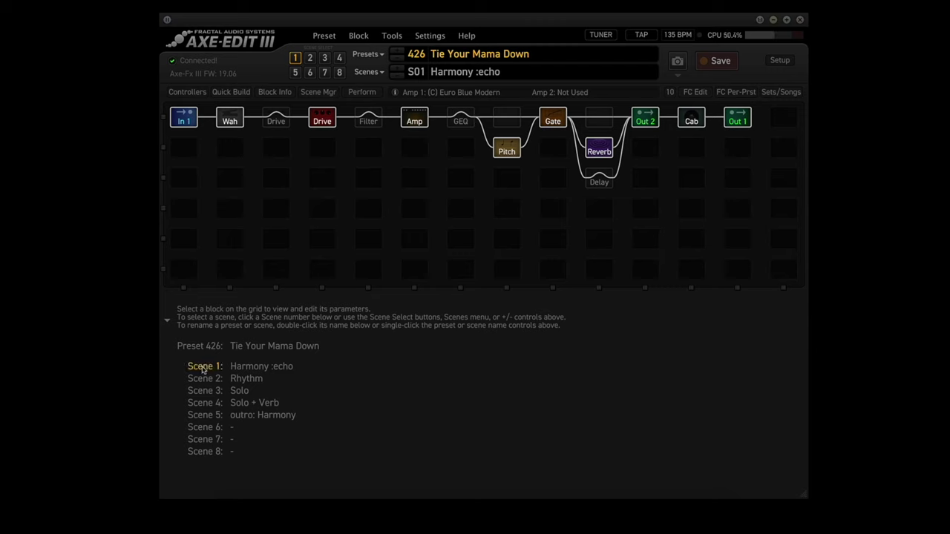
Step through the five named scenes of preset 426 'Tie Your Mama Down' with the arrow key
key(Down)
key(Down)
key(Down)
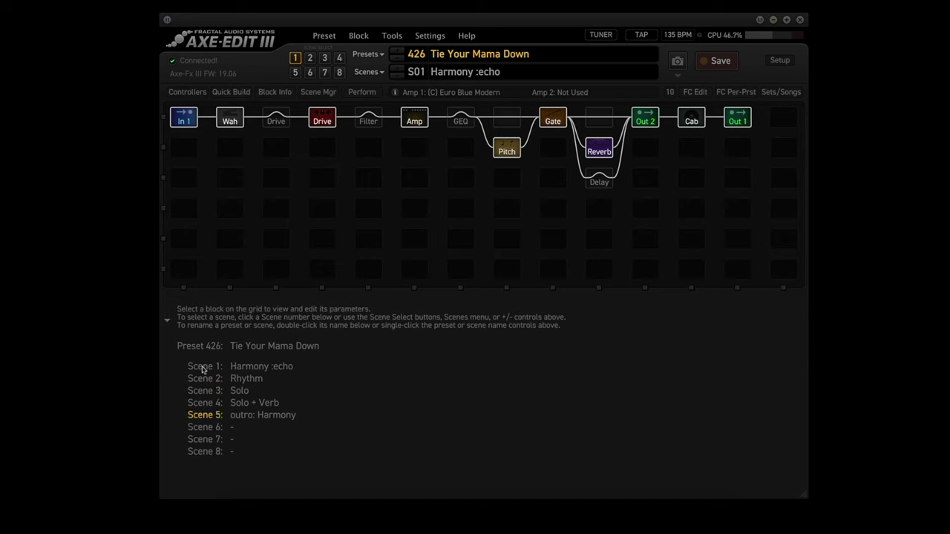